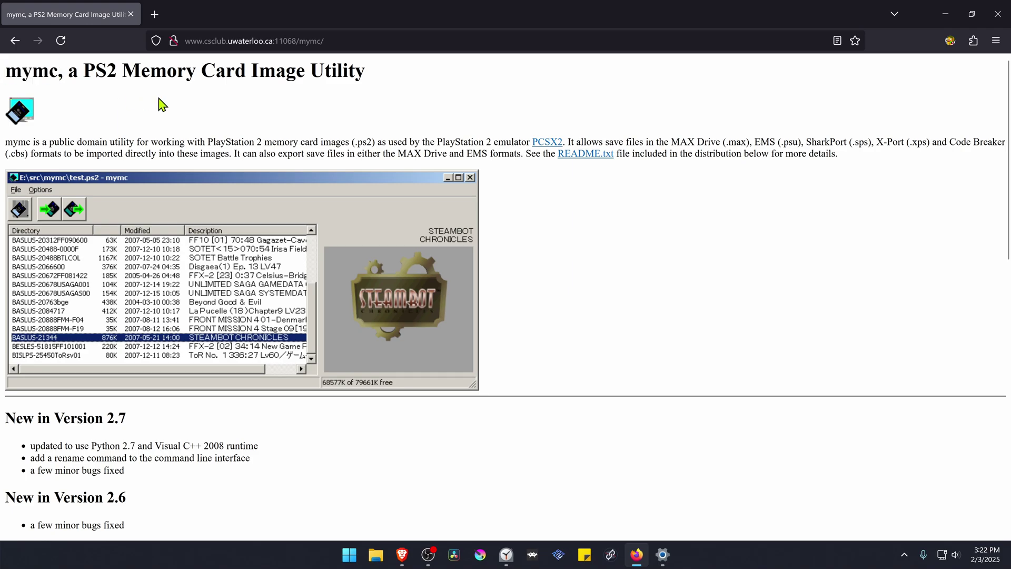
pyautogui.scroll(-1, 198, 186)
pyautogui.scroll(-4, 202, 181)
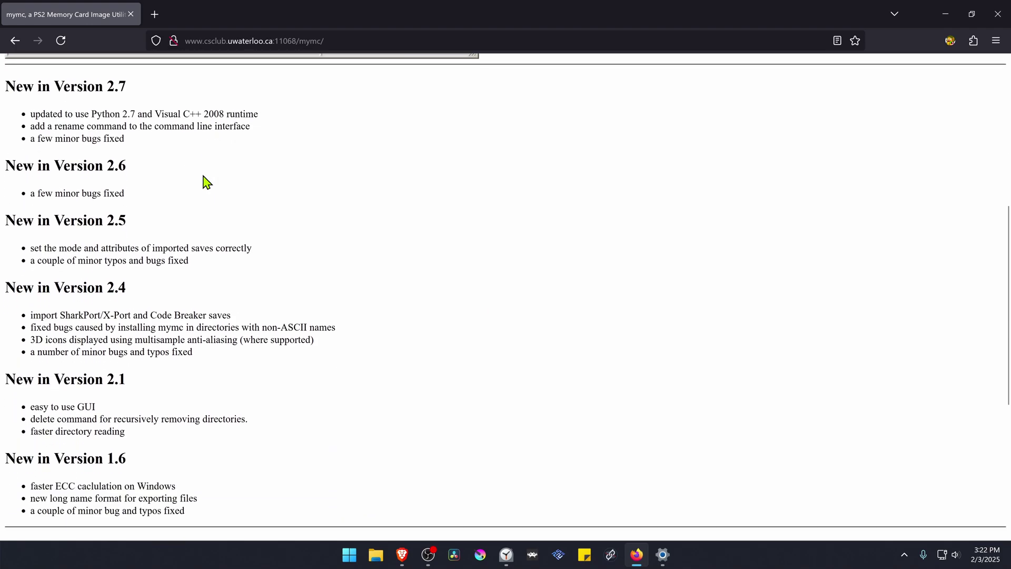
pyautogui.scroll(-2, 203, 180)
pyautogui.scroll(-2, 190, 182)
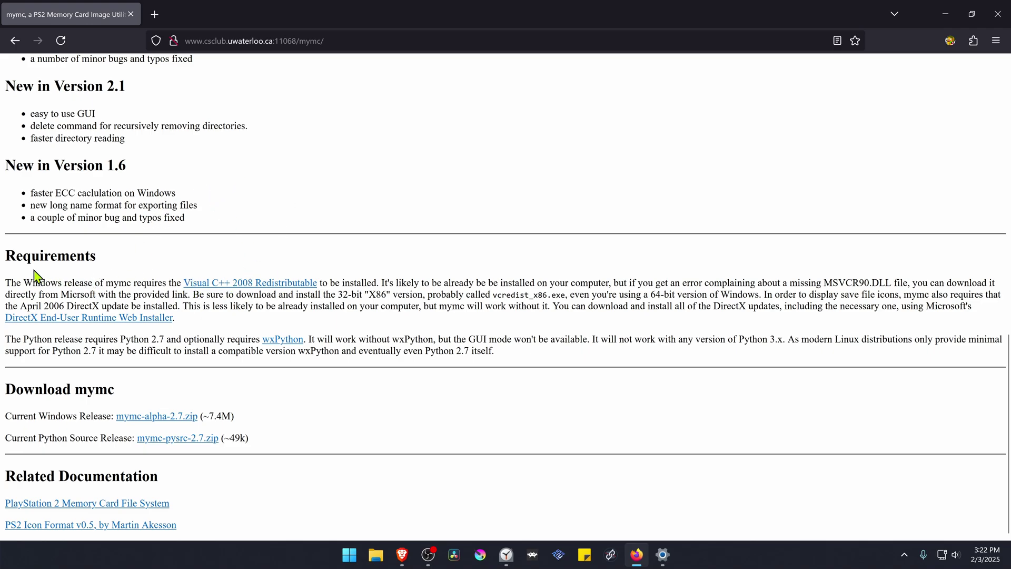
# Highlight the Requirements and Python requirement text on the mymc page, then clear the highlight
pyautogui.moveTo(10, 256); pyautogui.dragTo(108, 284)
pyautogui.moveTo(223, 288); pyautogui.dragTo(438, 340)
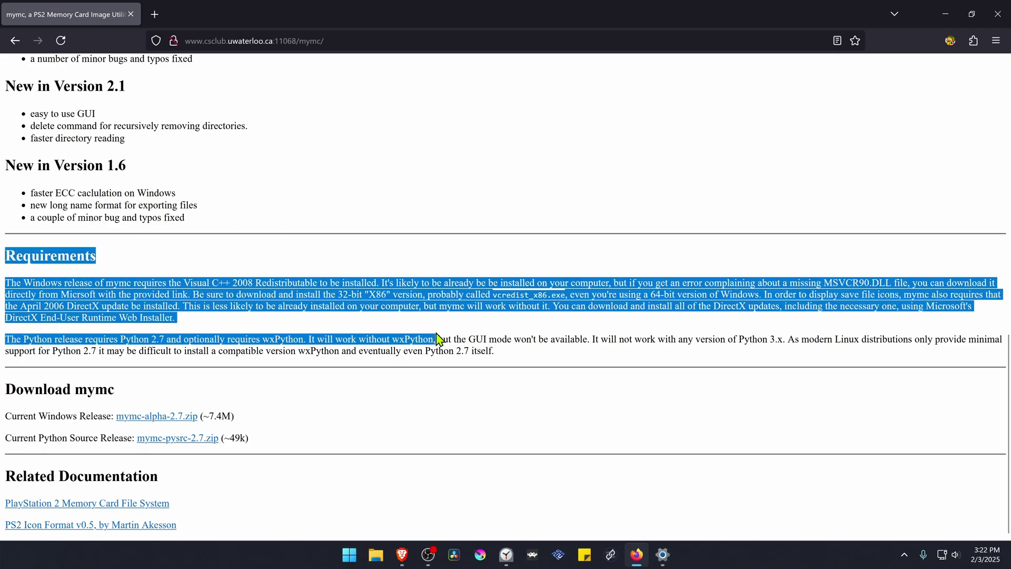
pyautogui.click(579, 354)
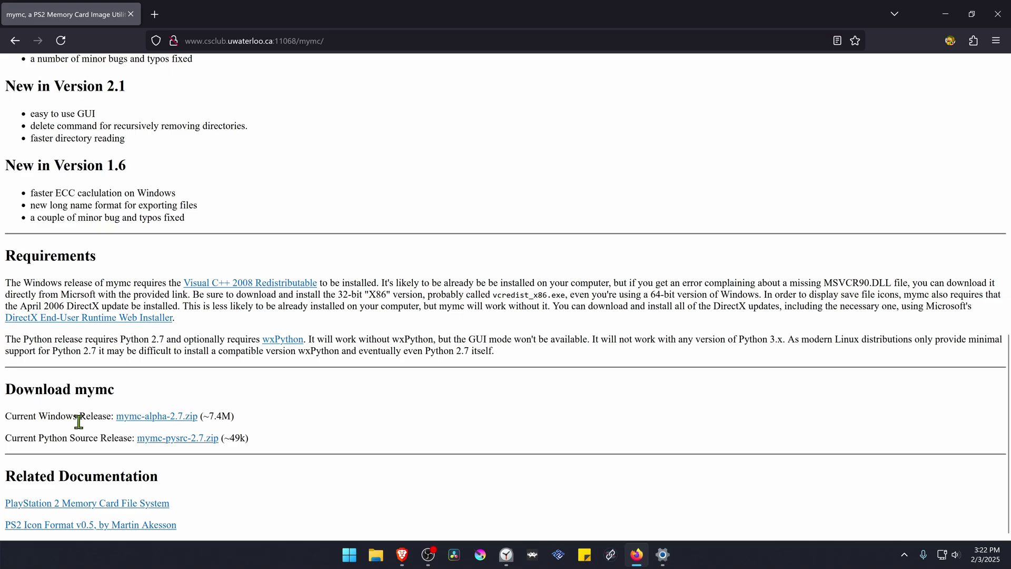
# Download mymc-alpha-2.7.zip and save it to the Desktop
pyautogui.click(182, 422)
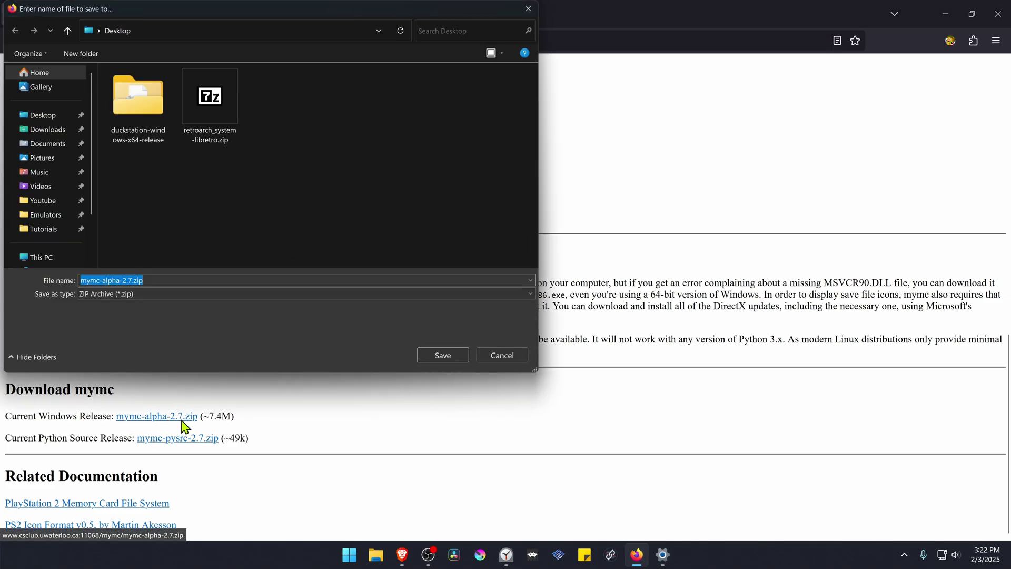
pyautogui.click(428, 351)
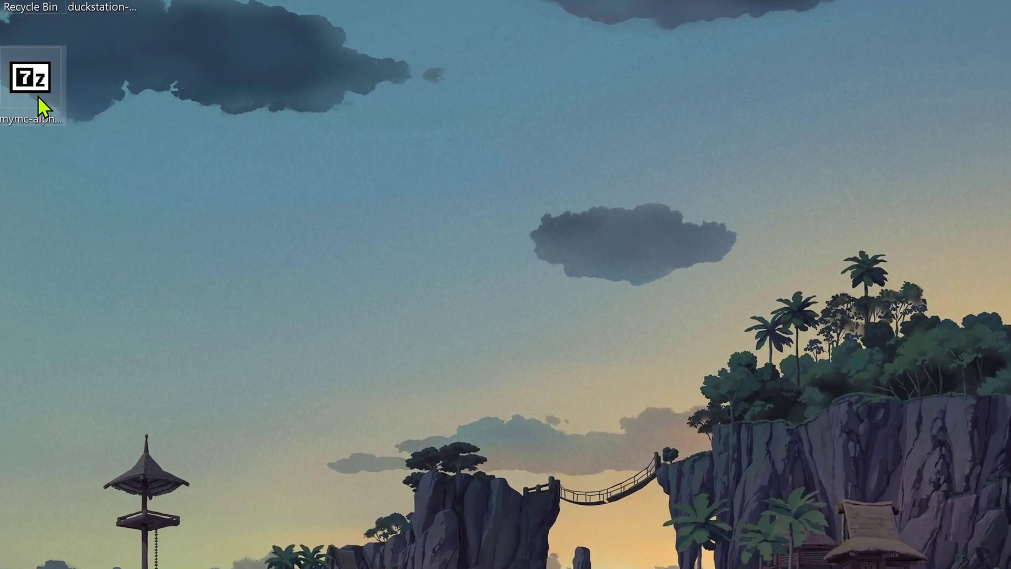
# Extract mymc-alpha-2.7.zip with 7-Zip into a mymc-alpha-2.7 folder and open it
pyautogui.rightClick(27, 103)
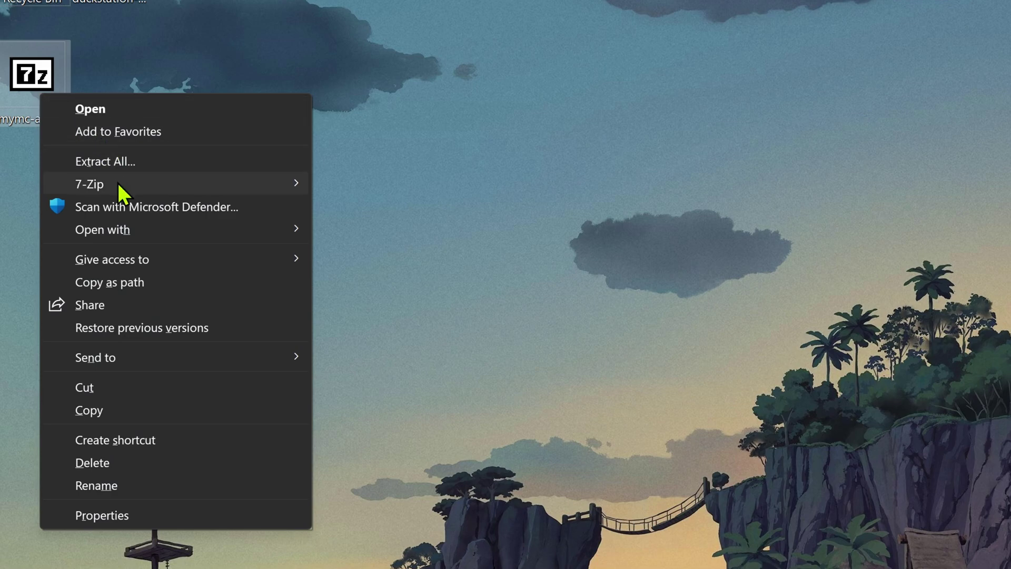
pyautogui.moveTo(90, 184)
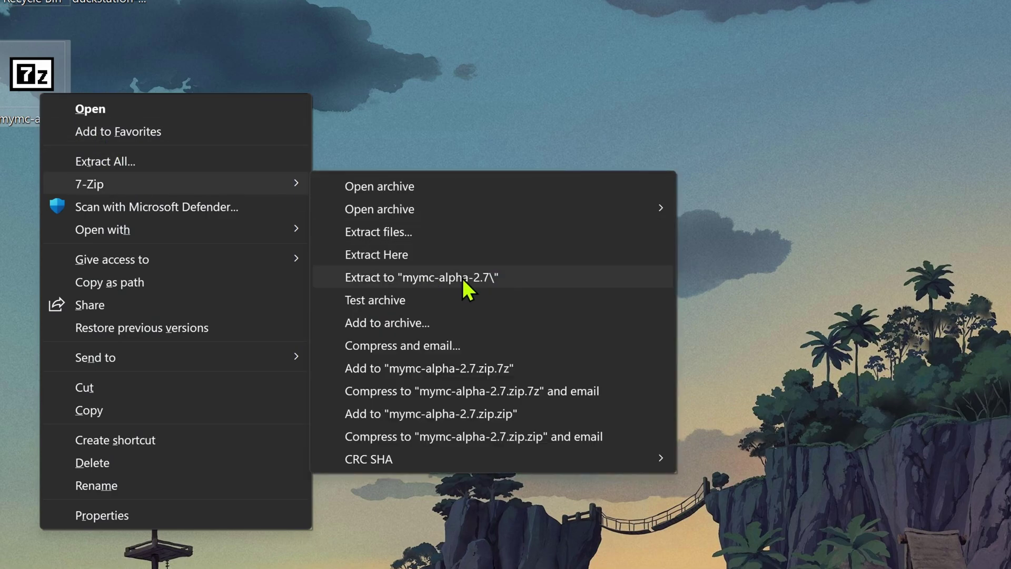
pyautogui.click(496, 279)
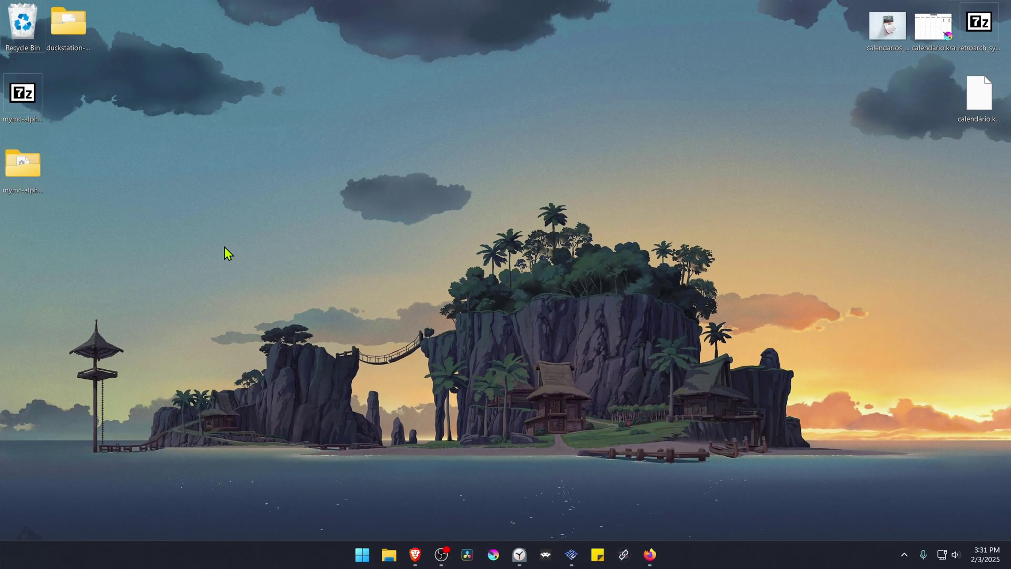
pyautogui.doubleClick(39, 169)
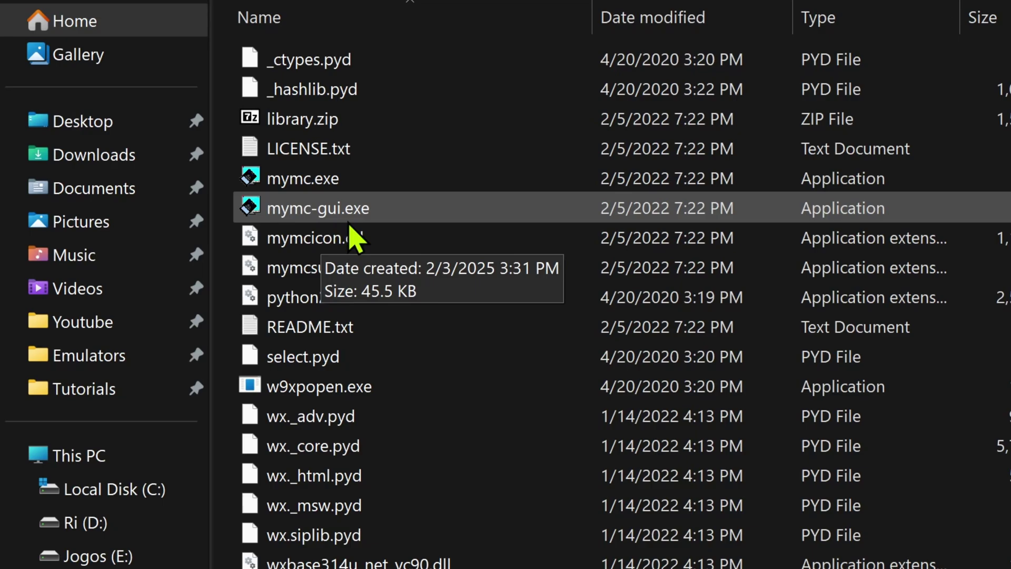
# Select mymc-gui.exe in the mymc-alpha-2.7 folder and launch it
pyautogui.click(376, 210)
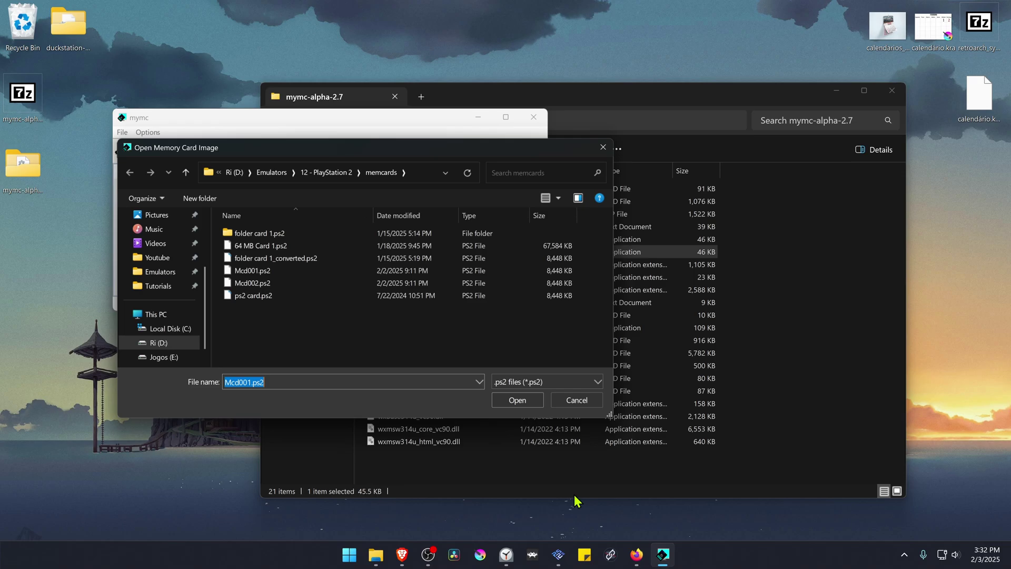
pyautogui.click(557, 555)
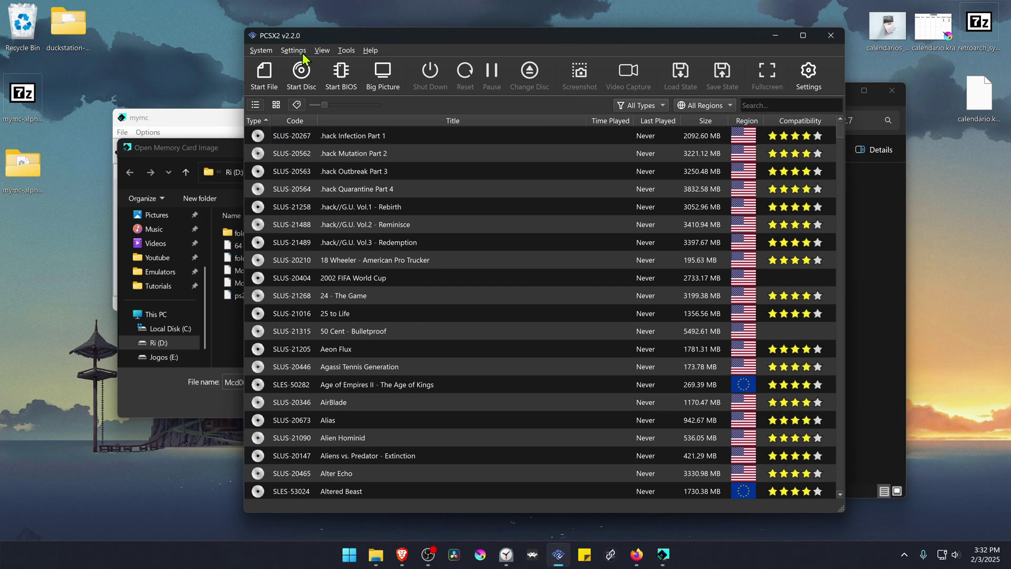
pyautogui.click(303, 53)
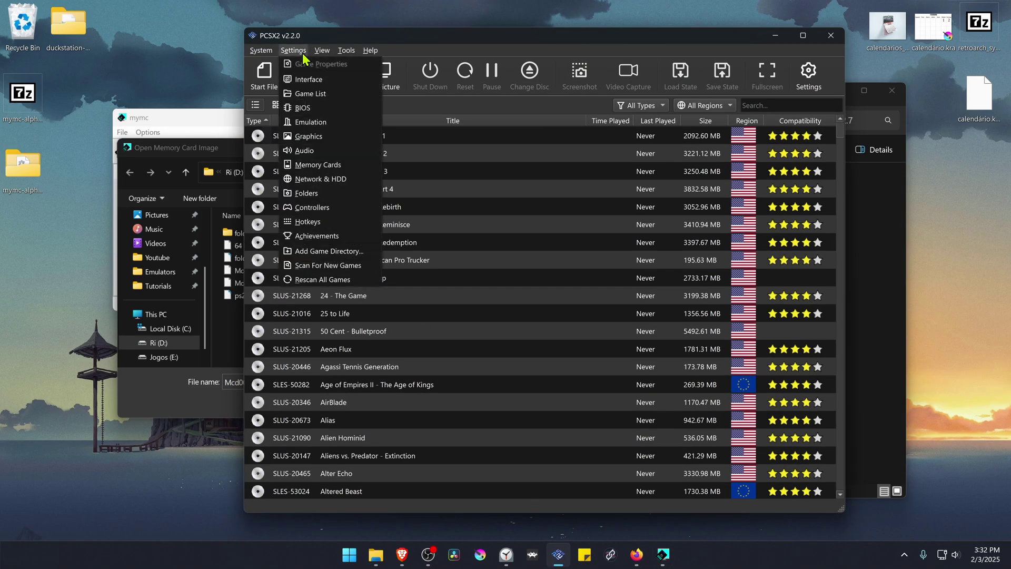
pyautogui.click(324, 166)
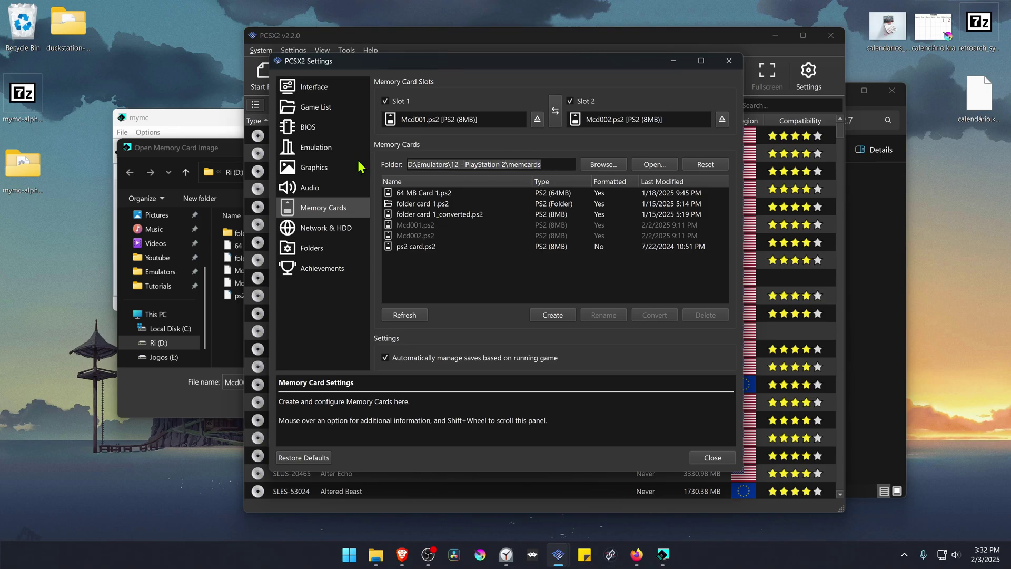
pyautogui.click(715, 458)
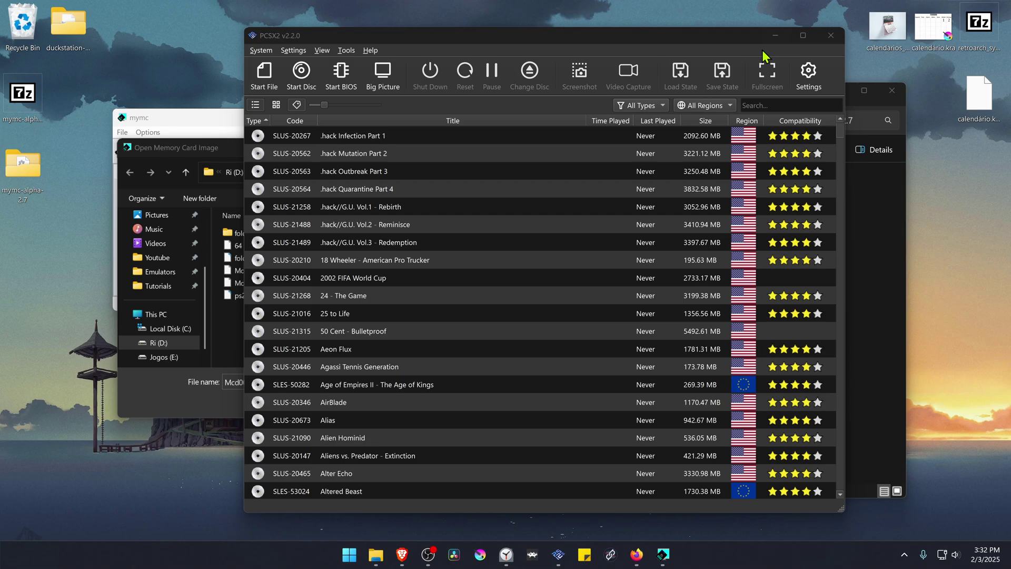
pyautogui.click(774, 35)
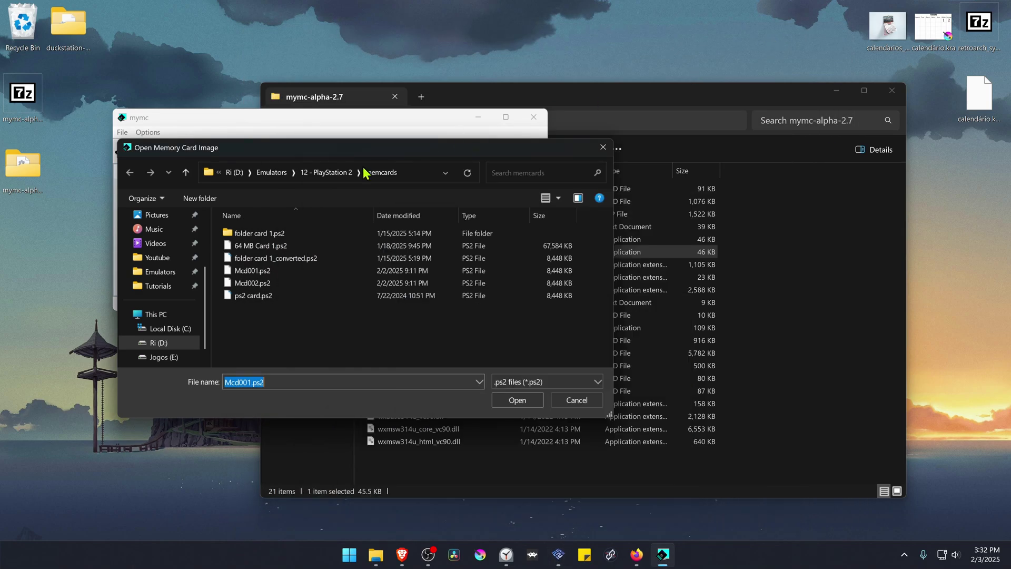
# Open 64 MB Card 1.ps2 and enlarge the mymc window to show its saves
pyautogui.click(416, 172)
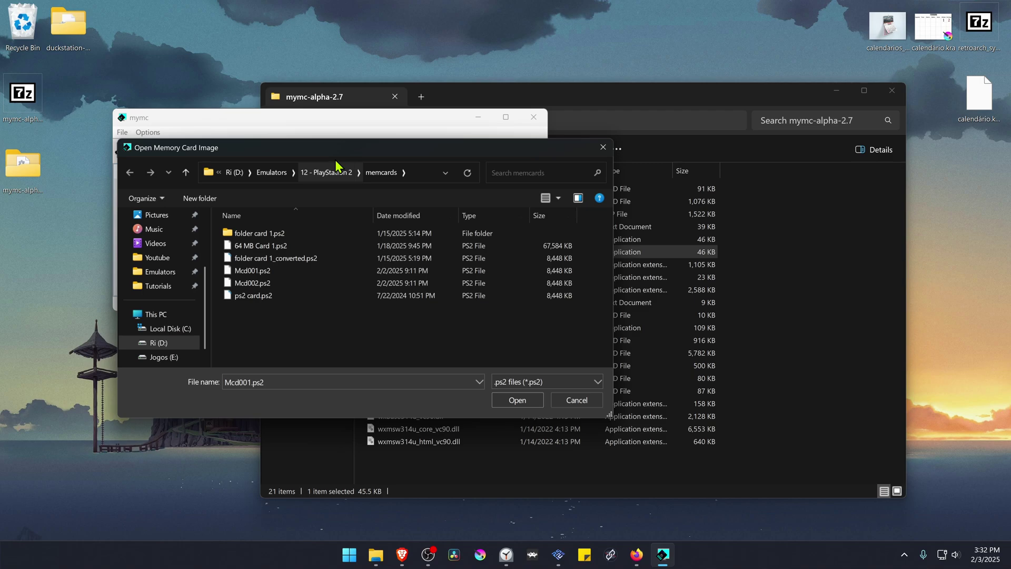
pyautogui.moveTo(312, 159); pyautogui.dragTo(354, 171)
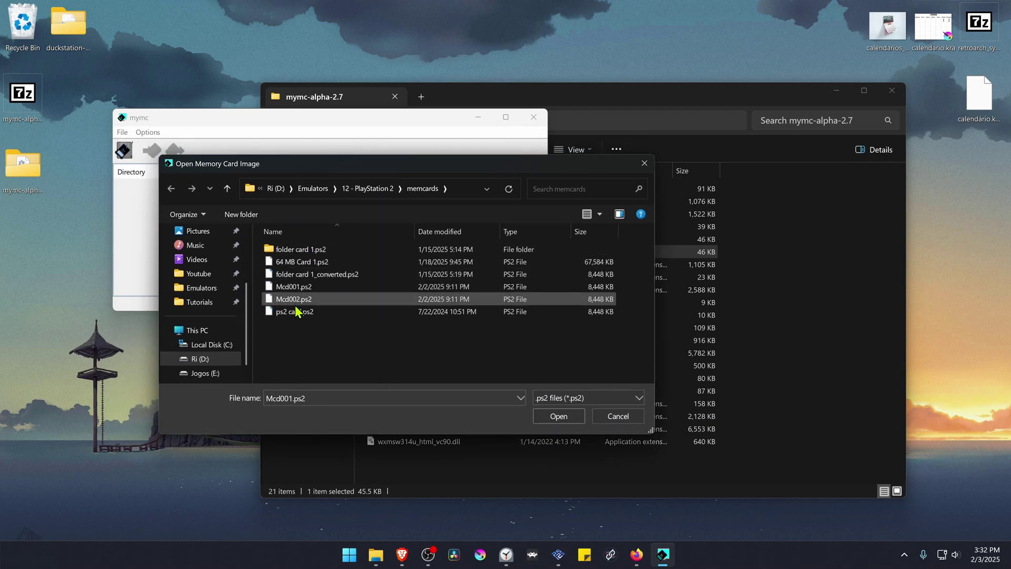
pyautogui.doubleClick(305, 261)
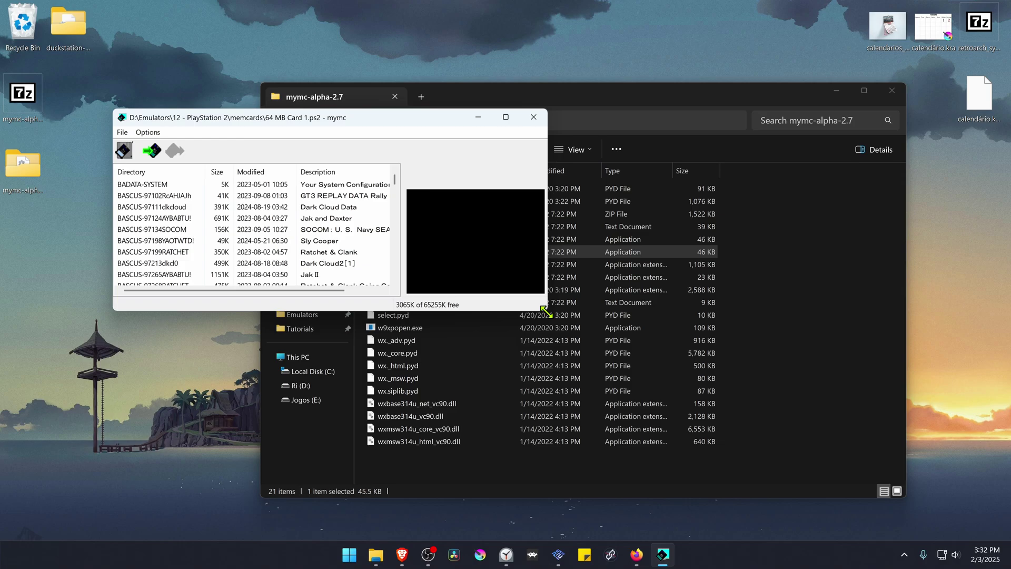
pyautogui.moveTo(544, 310); pyautogui.dragTo(605, 505)
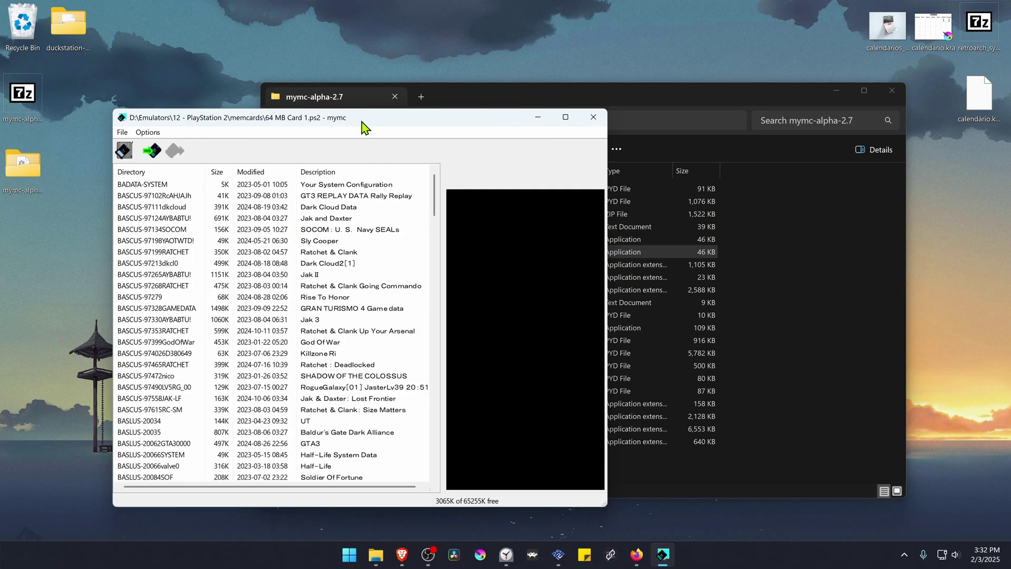
pyautogui.moveTo(362, 128); pyautogui.dragTo(475, 108)
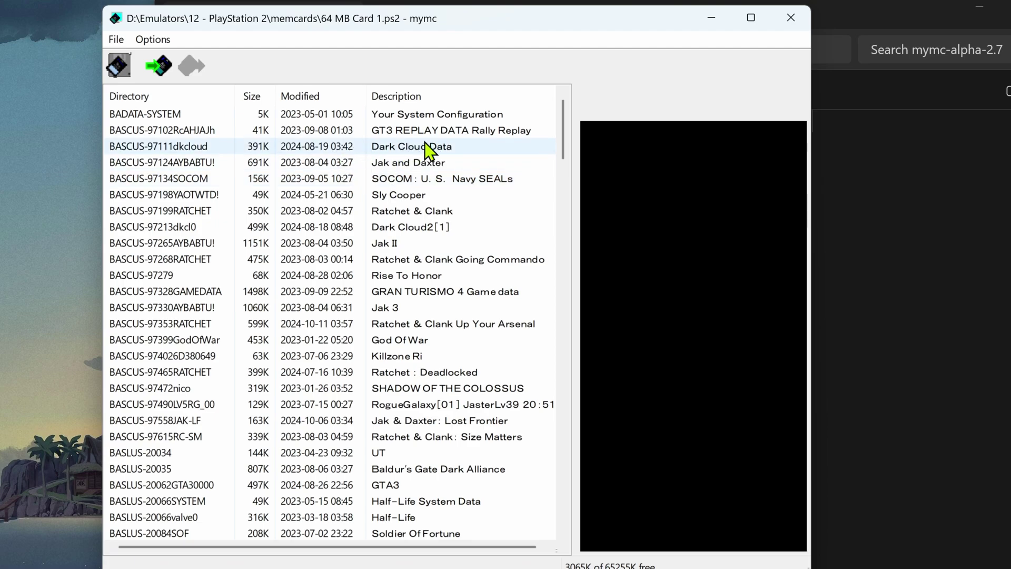
# Export the BASCUS-97111dkcloud save to the Desktop as a .psu file and confirm
pyautogui.click(465, 144)
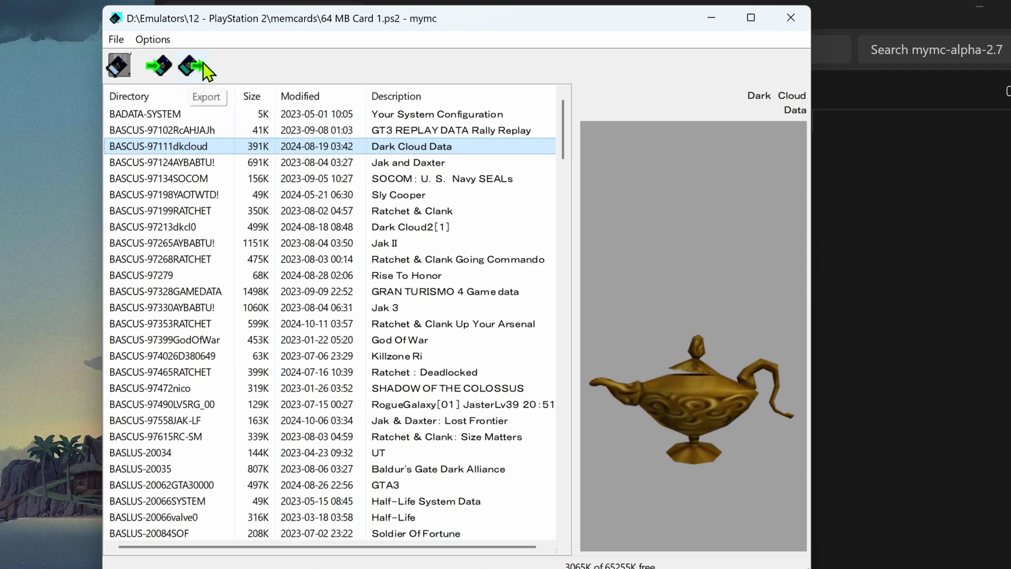
pyautogui.click(117, 40)
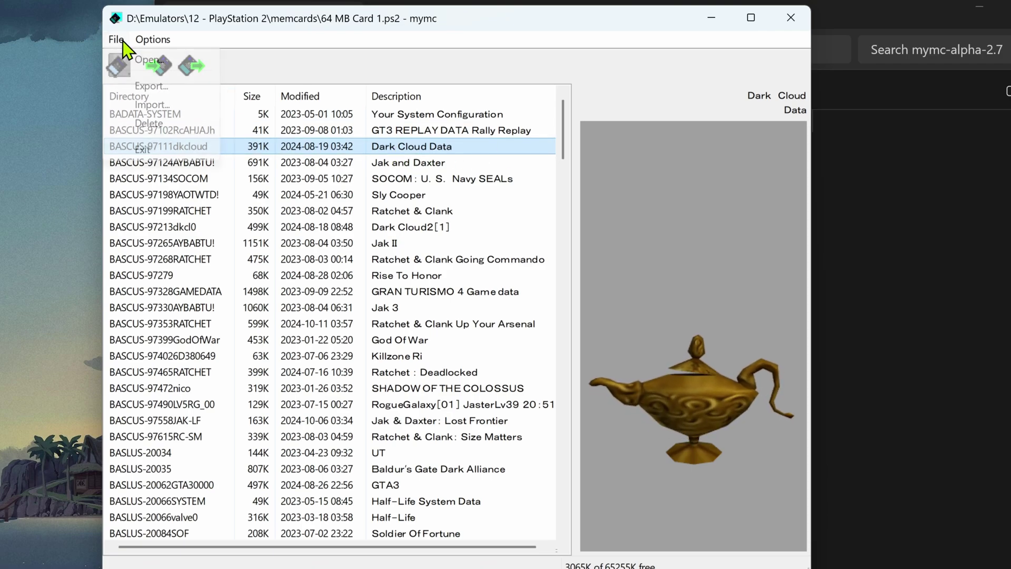
pyautogui.click(134, 84)
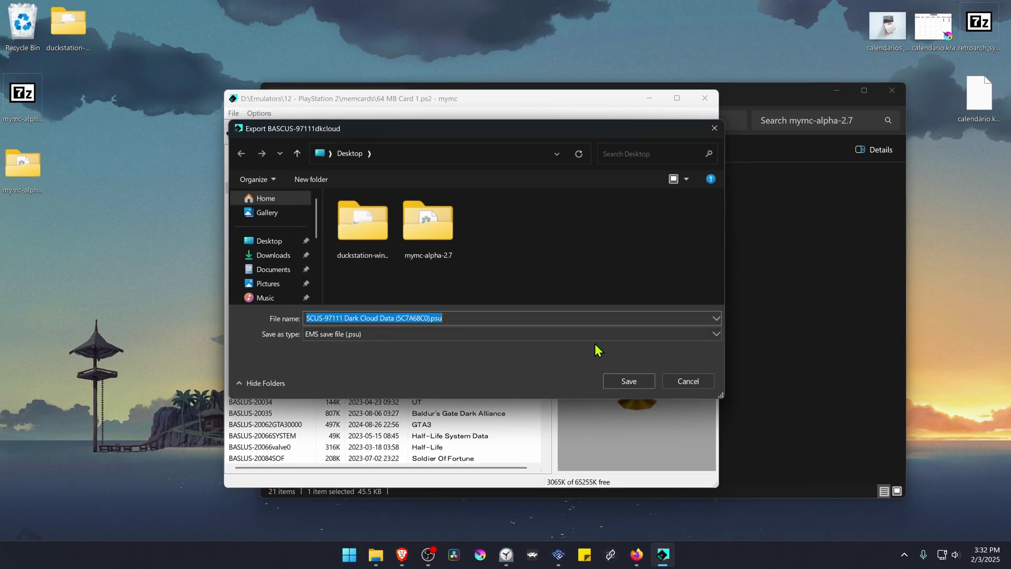
pyautogui.click(621, 382)
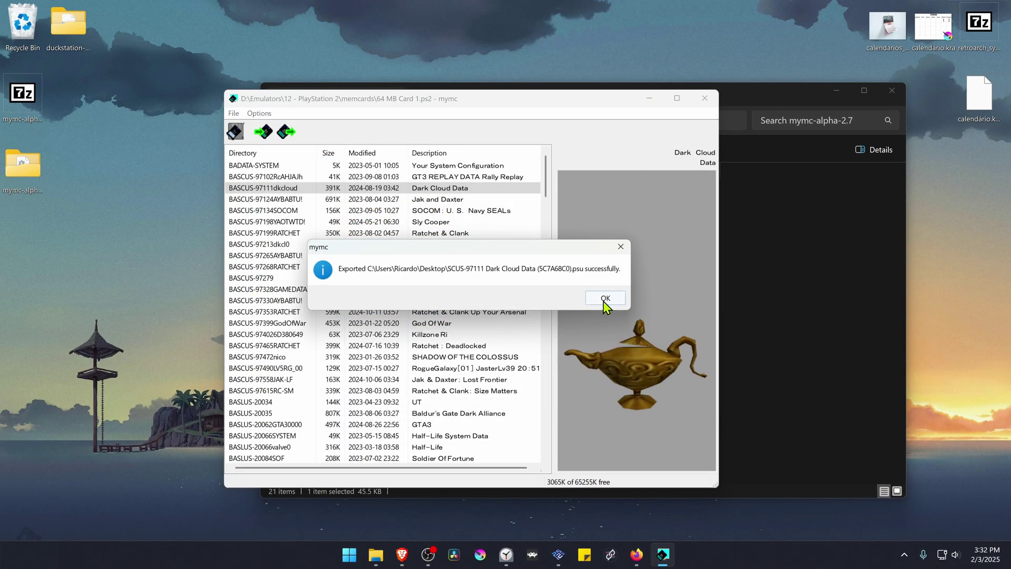
pyautogui.click(603, 296)
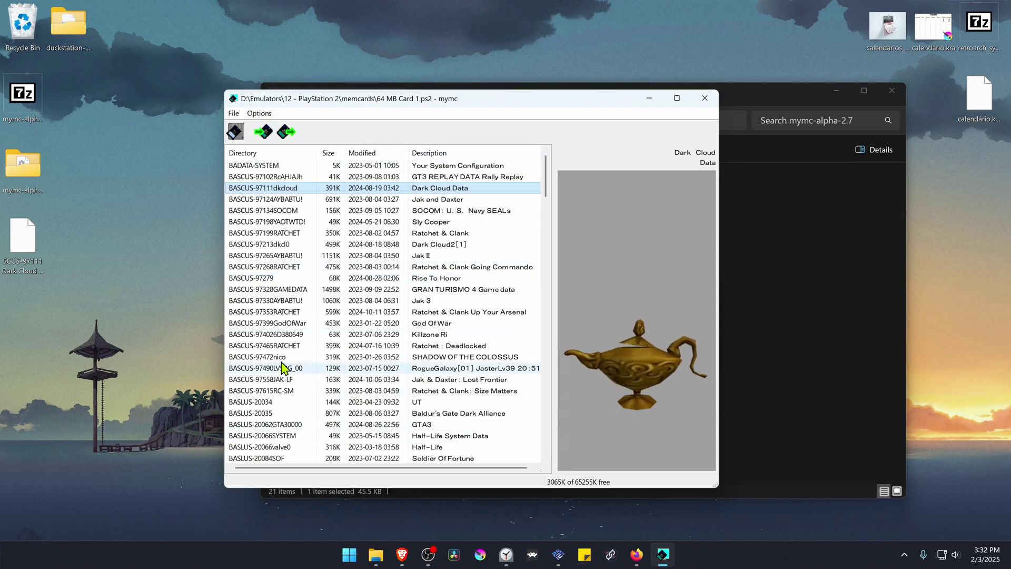
# Open Mcd001.ps2 from D:\Emulators\RetroArch\RetroArch\system\pcsx2\memcards
pyautogui.click(234, 113)
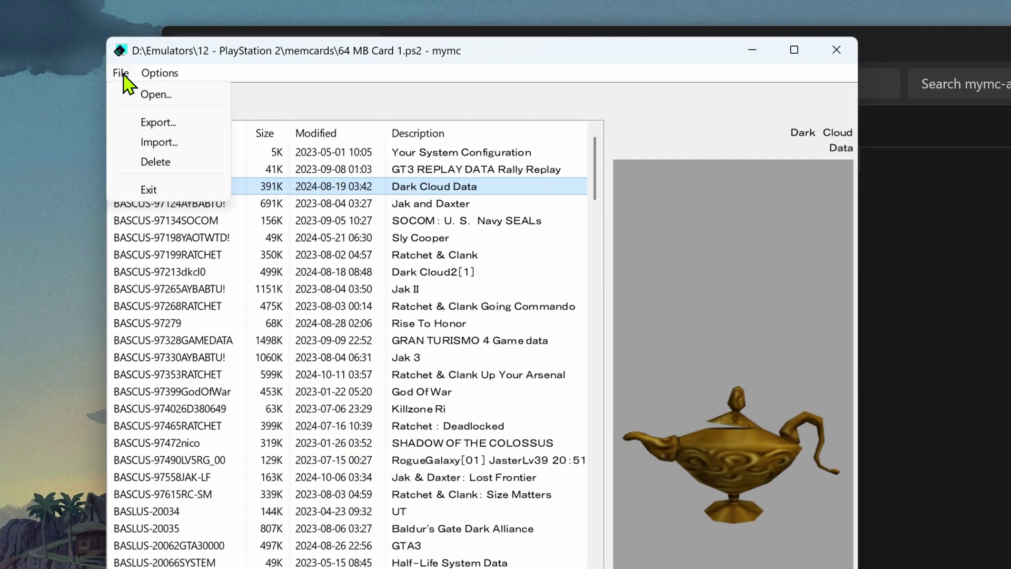
pyautogui.click(151, 94)
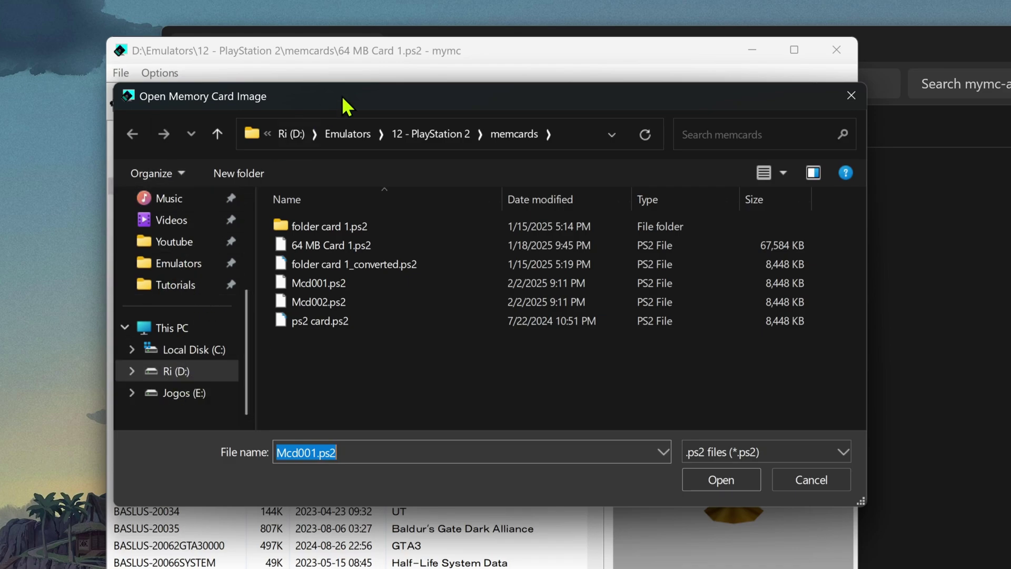
pyautogui.moveTo(385, 107); pyautogui.dragTo(389, 154)
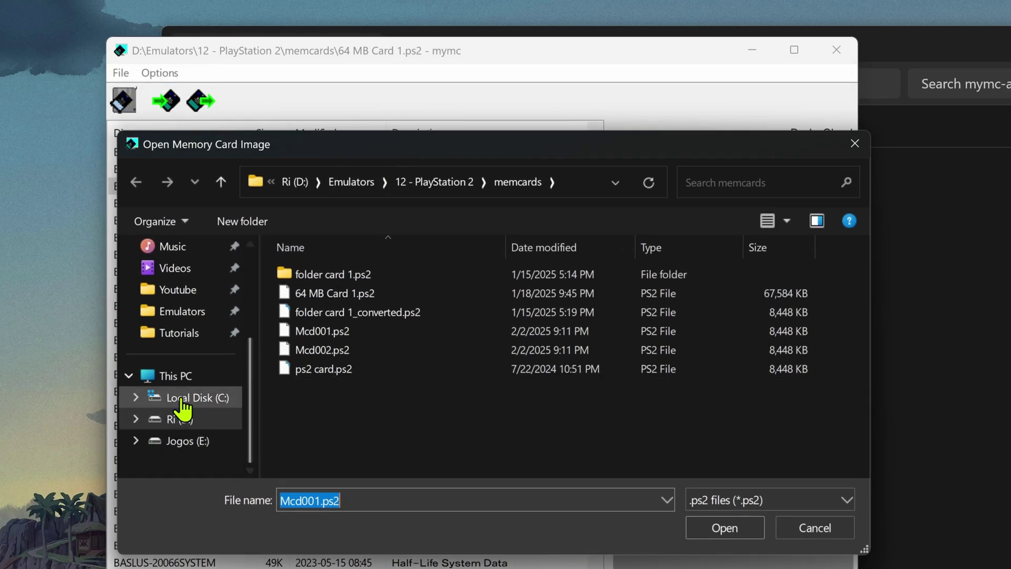
pyautogui.moveTo(178, 285)
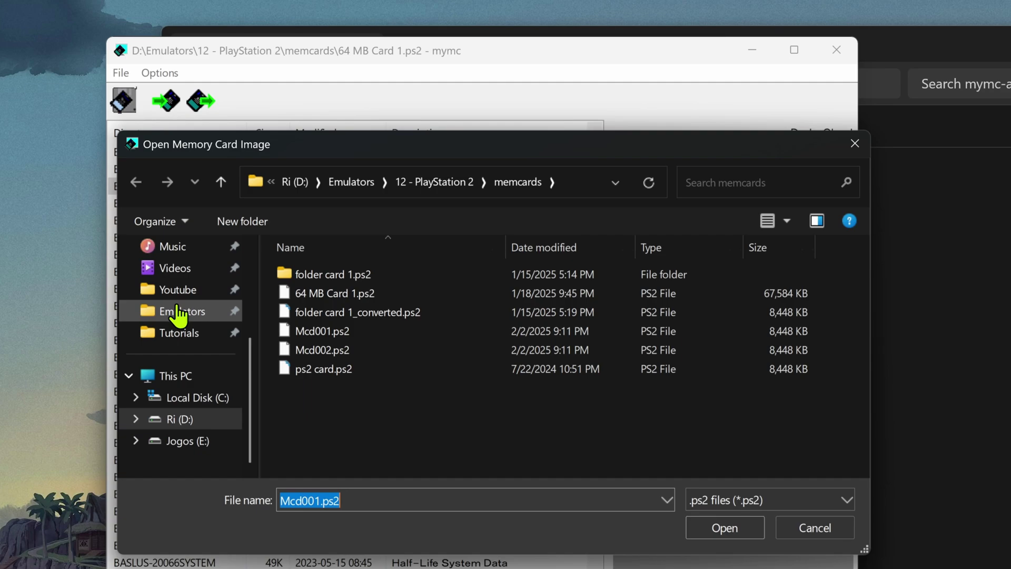
pyautogui.click(169, 311)
pyautogui.scroll(-7, 332, 352)
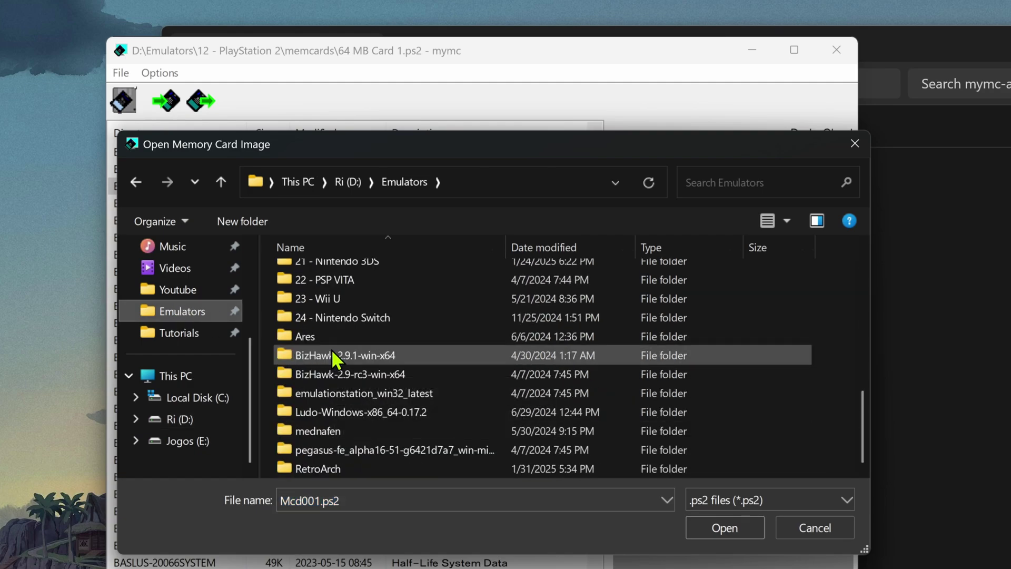
pyautogui.doubleClick(332, 469)
pyautogui.doubleClick(318, 275)
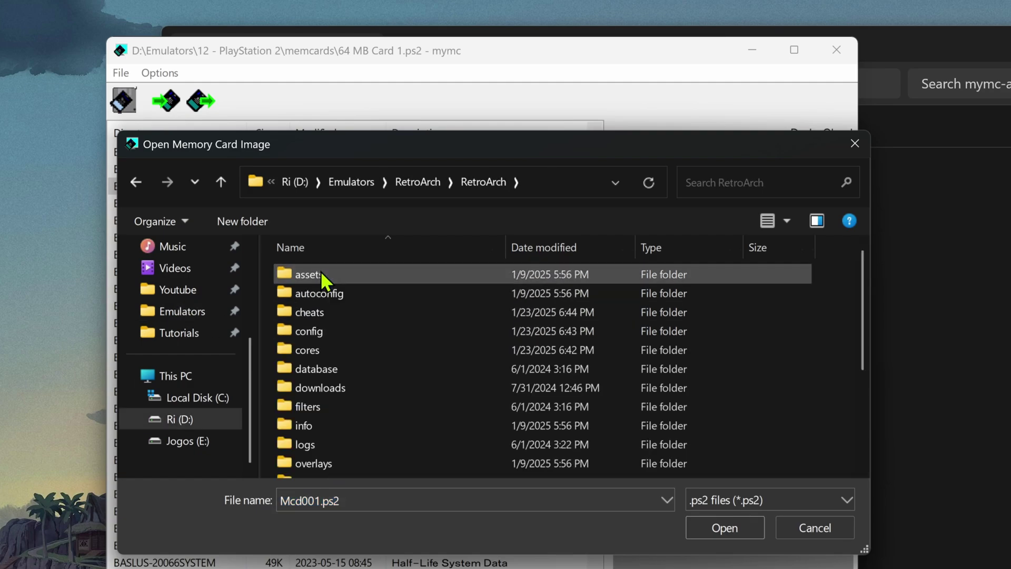
pyautogui.scroll(-3, 356, 388)
pyautogui.doubleClick(312, 450)
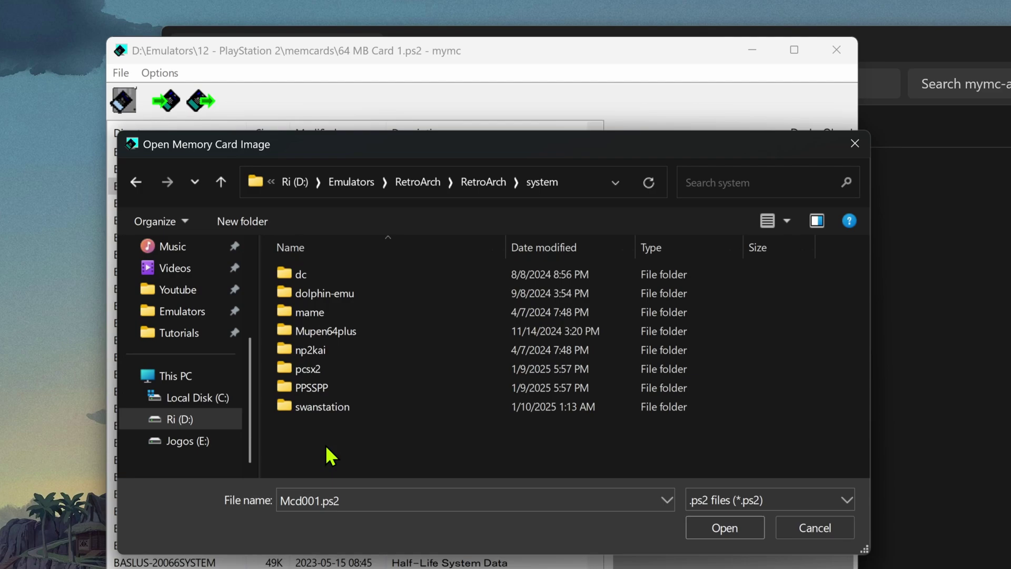
pyautogui.doubleClick(328, 377)
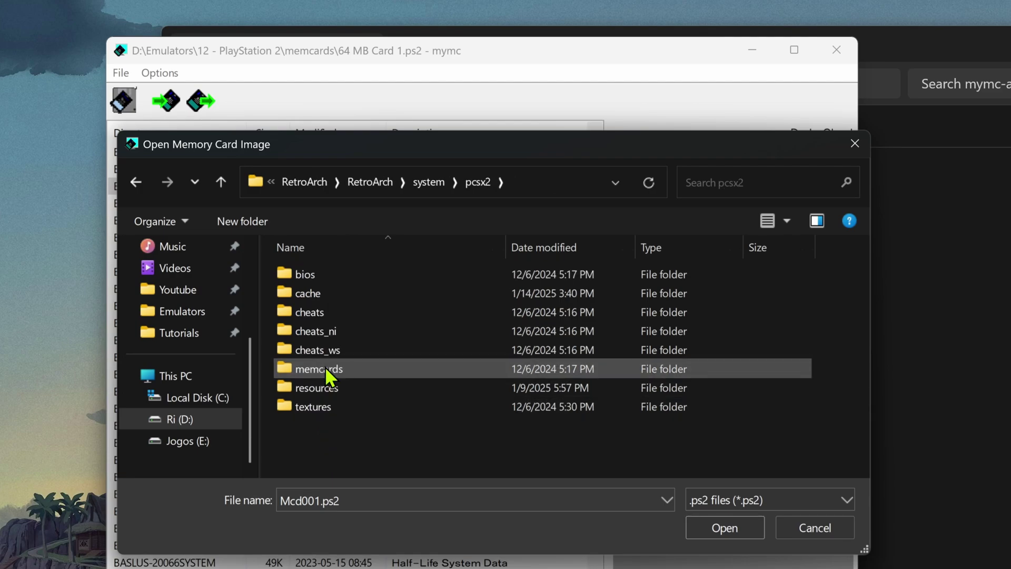
pyautogui.doubleClick(339, 378)
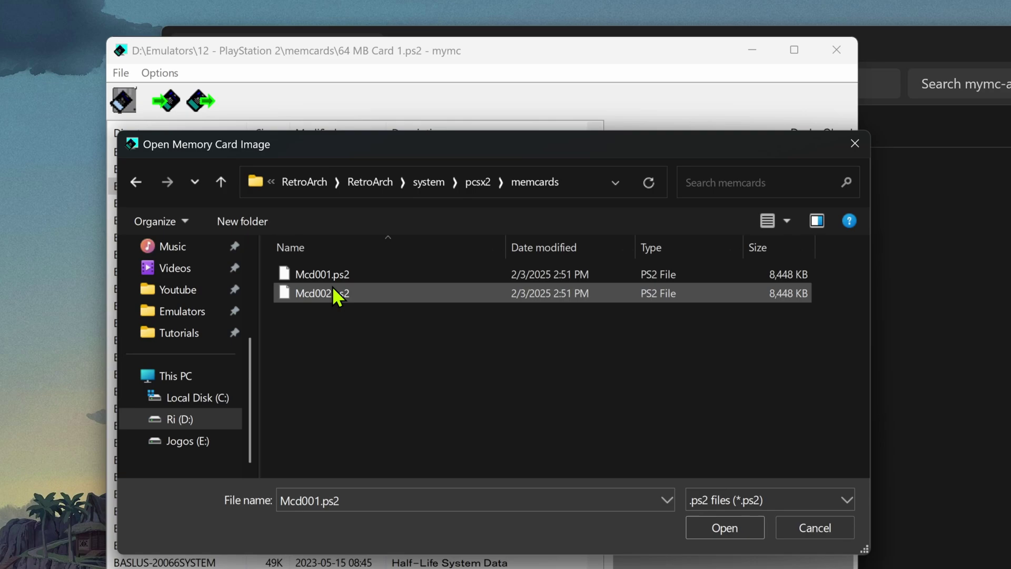
pyautogui.doubleClick(331, 274)
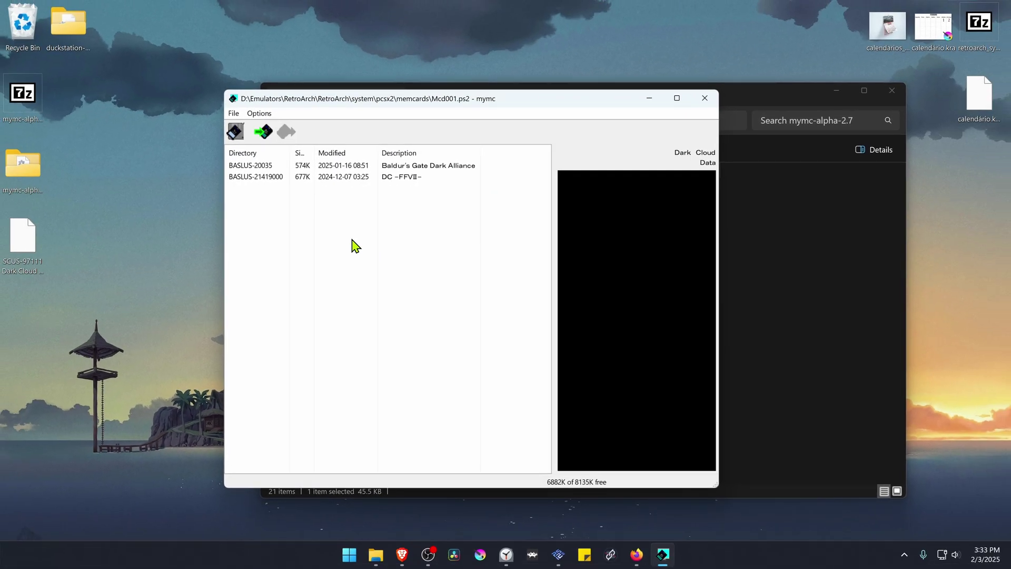
# Import the Desktop Dark Cloud .psu file into Mcd001.ps2, then close mymc
pyautogui.click(234, 113)
pyautogui.click(254, 161)
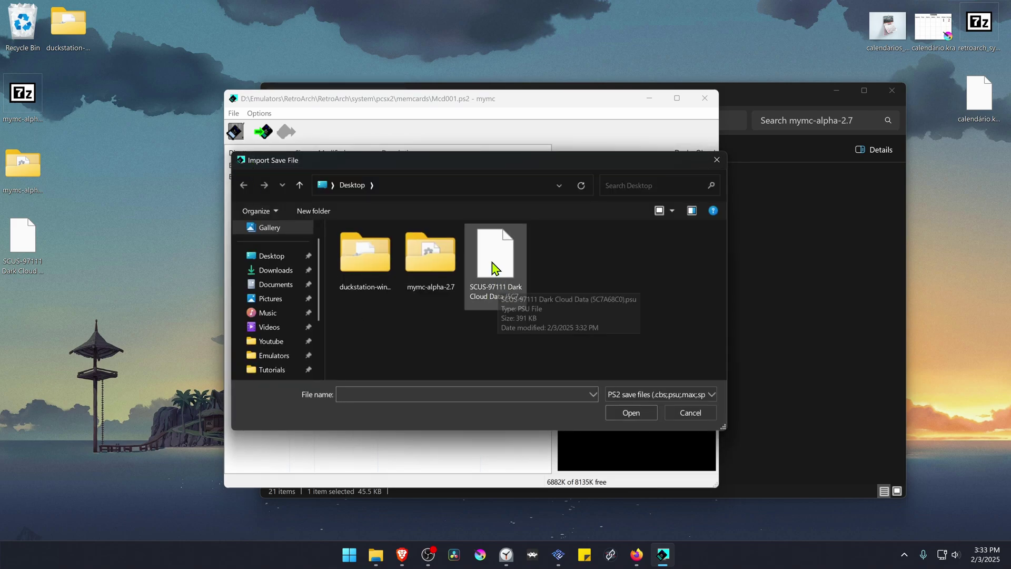
pyautogui.doubleClick(490, 269)
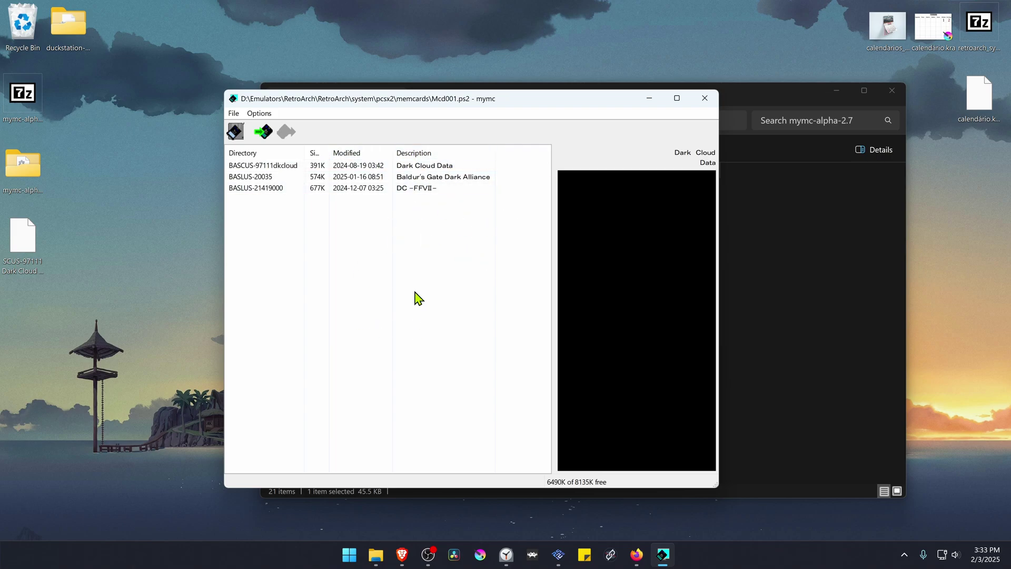
pyautogui.click(705, 100)
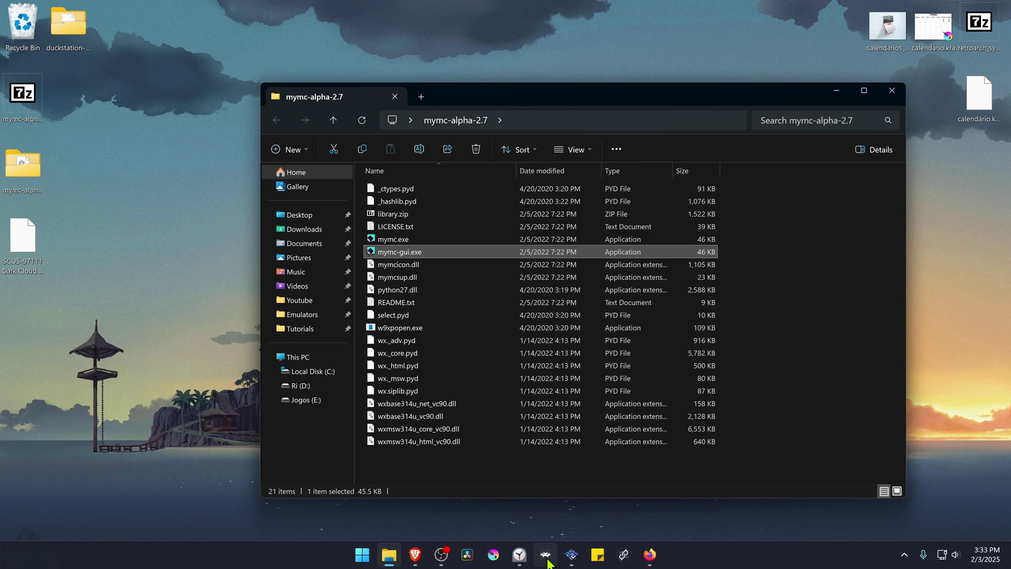
# Run Dark Cloud (USA) from RetroArch's History list
pyautogui.click(546, 557)
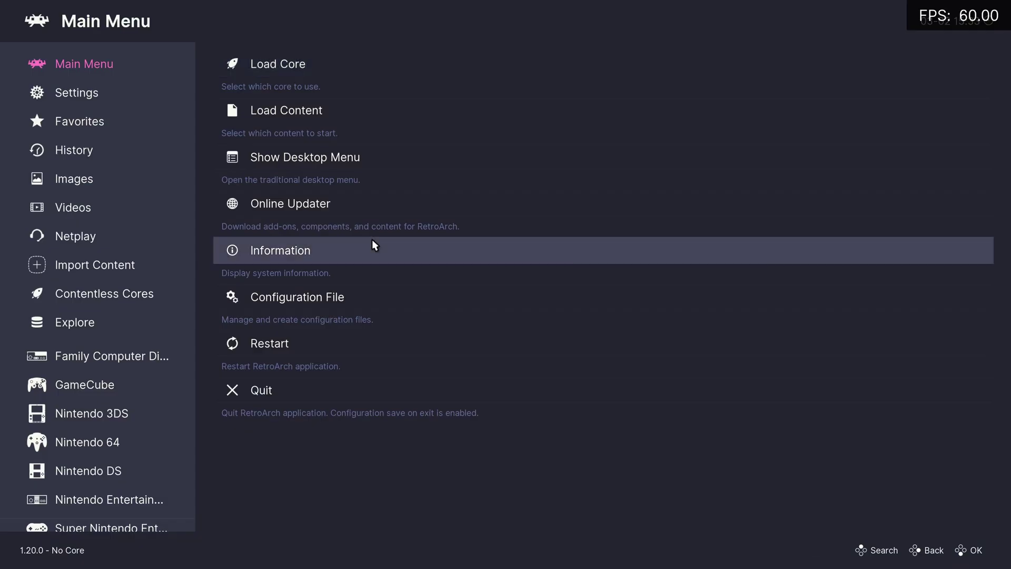
pyautogui.click(186, 158)
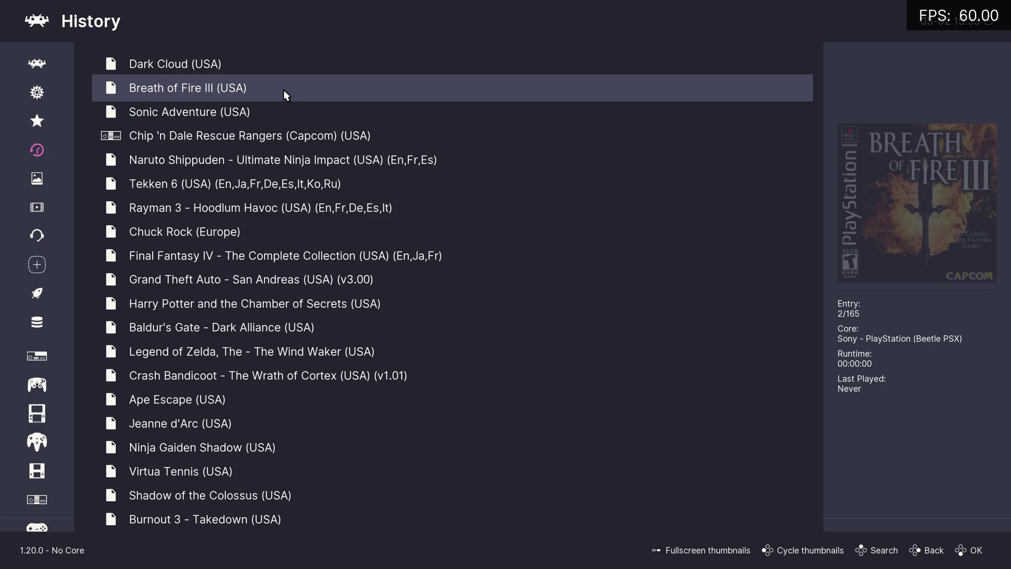
pyautogui.click(286, 76)
pyautogui.hotkey('alt', 'Tab')
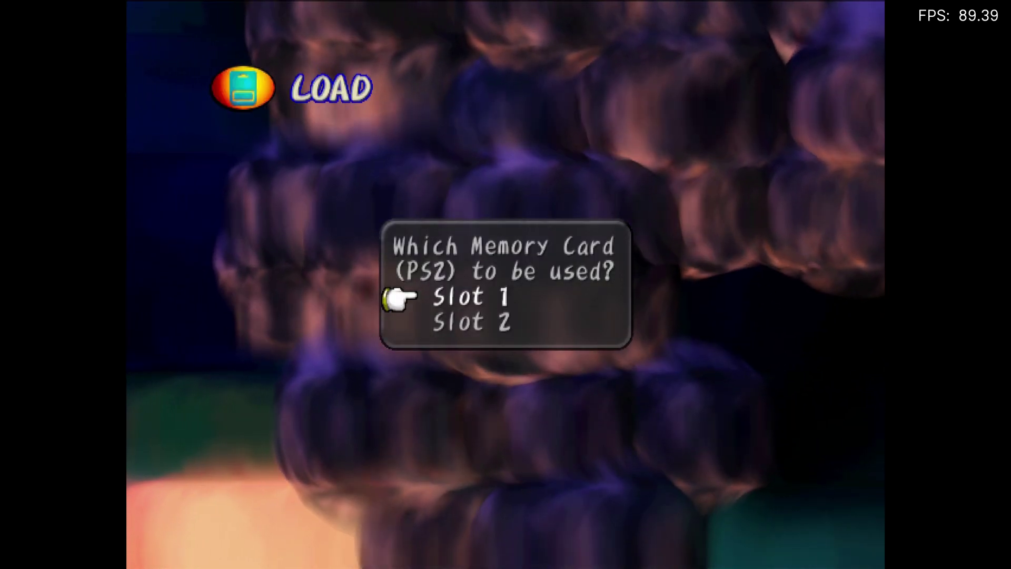
# Continue from Dark Cloud's title screen, choosing memory card Slot 1 and File 1
pyautogui.press('Return')
pyautogui.press('Return')
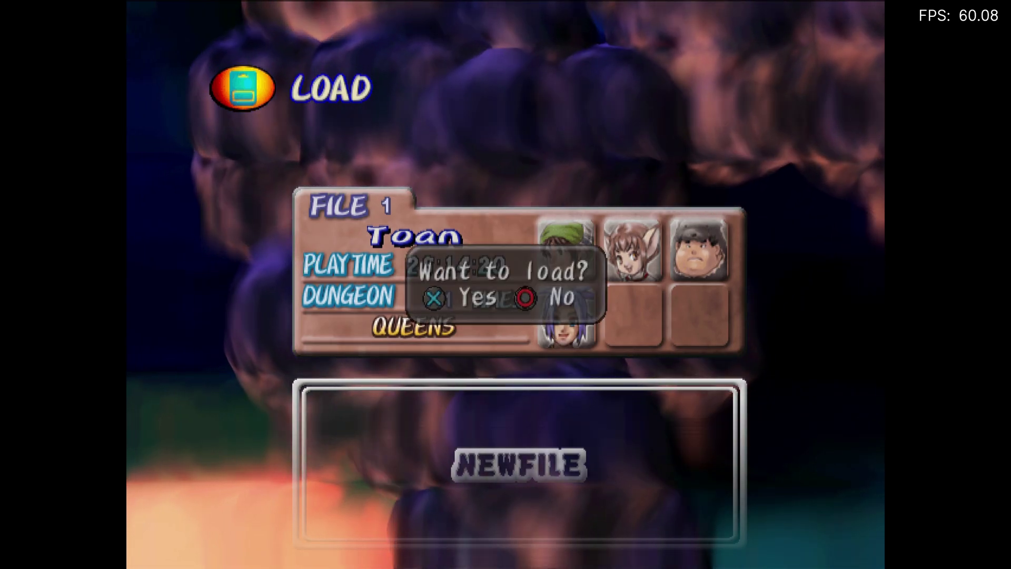